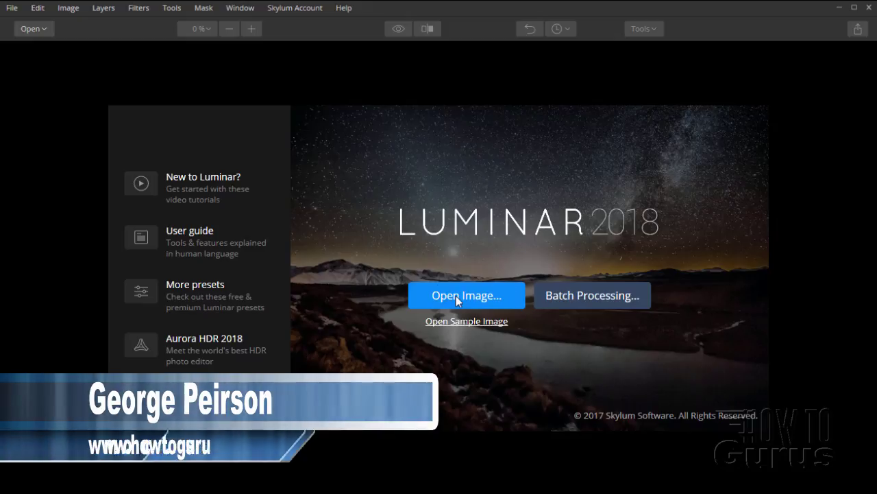
Open girl-1848454_1920.jpg from the Pixabay 4 folder in Luminar 2018's editor
left_click(48, 29)
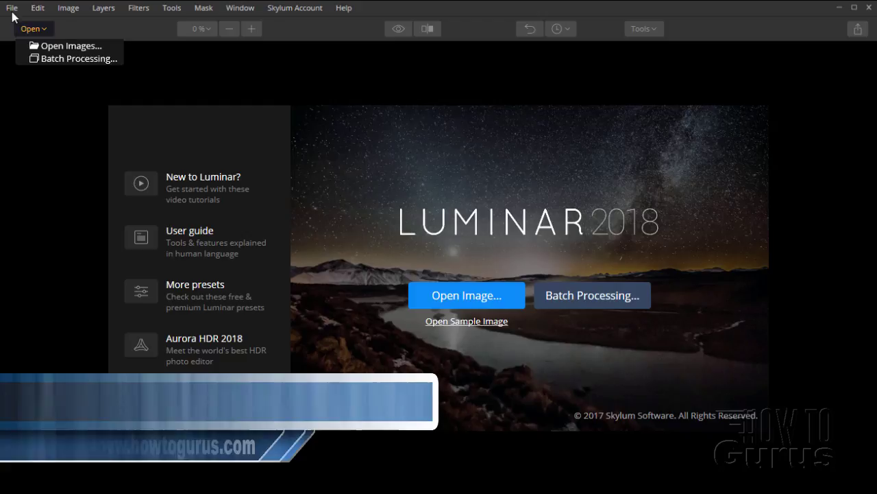
left_click(10, 8)
left_click(21, 26)
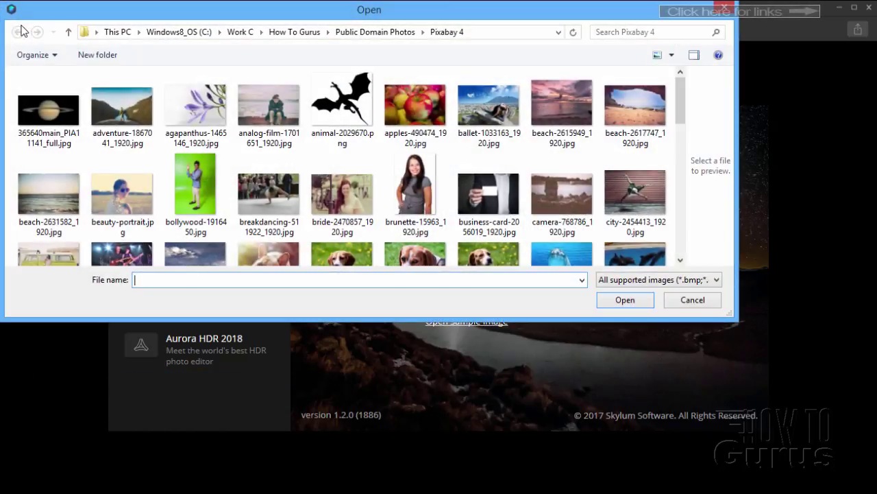
left_click_drag(681, 117, 681, 157)
left_click(582, 196)
left_click(622, 300)
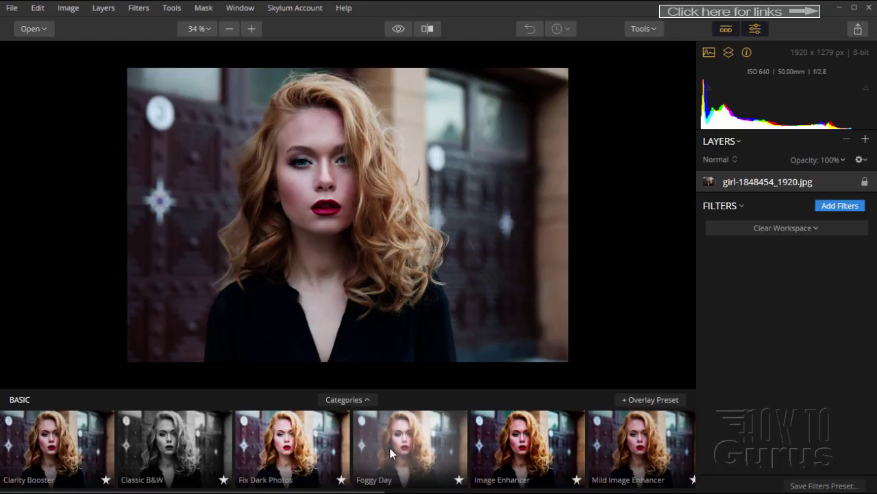
Try Image Enhancer at 33, Mild Image Enhancer and Fix Dark Photos, then settle on Classic B&W at amount 74
left_click(520, 454)
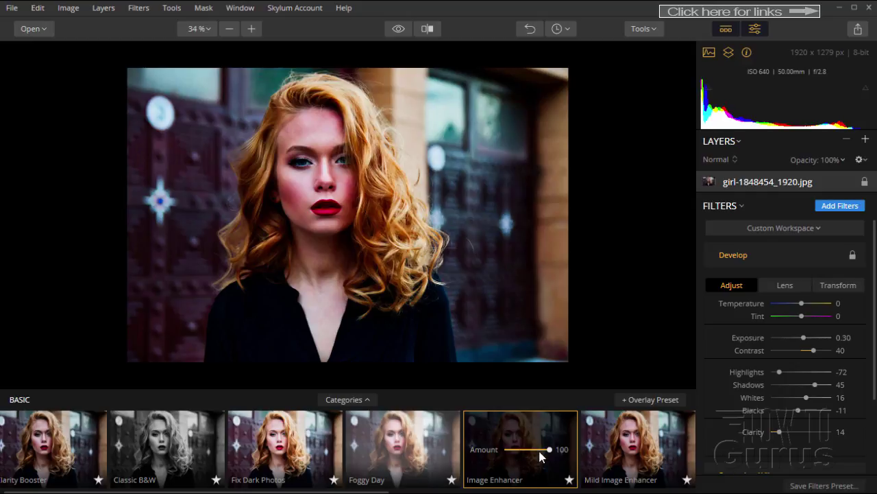
mouse_move(549, 455)
left_mouse_down()
mouse_move(522, 457)
mouse_move(541, 452)
left_mouse_up()
left_click(634, 453)
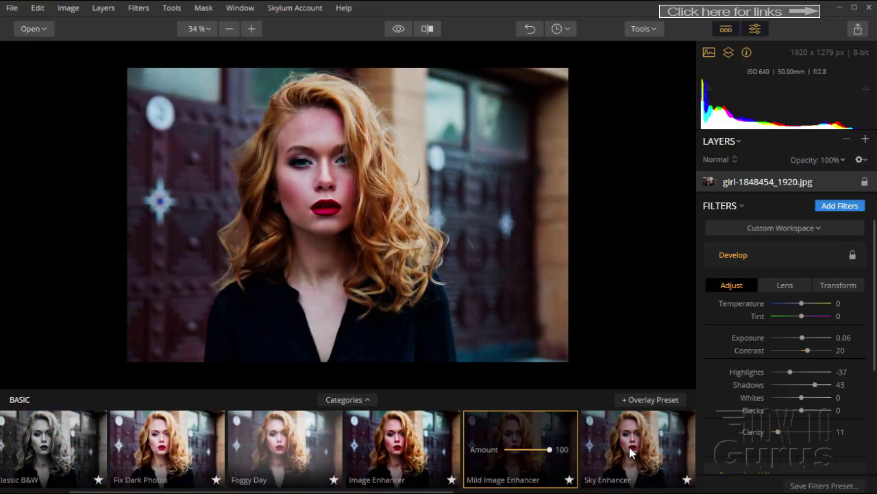
left_click(165, 444)
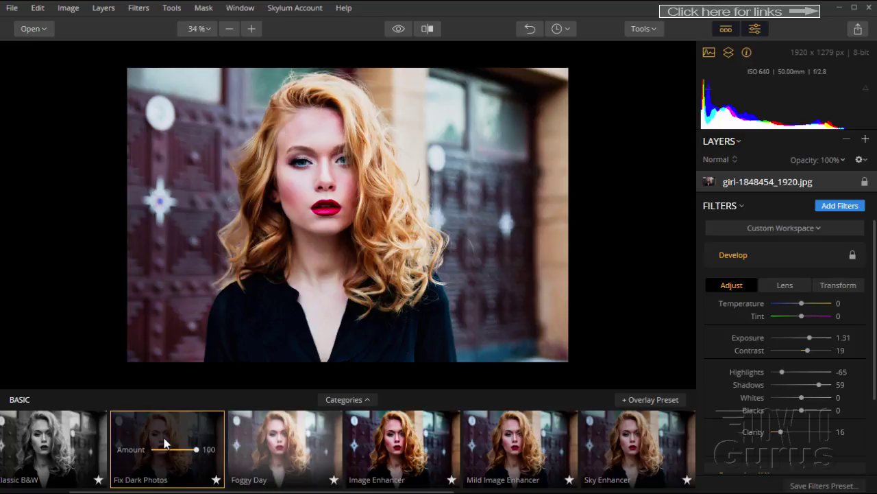
left_click(77, 430)
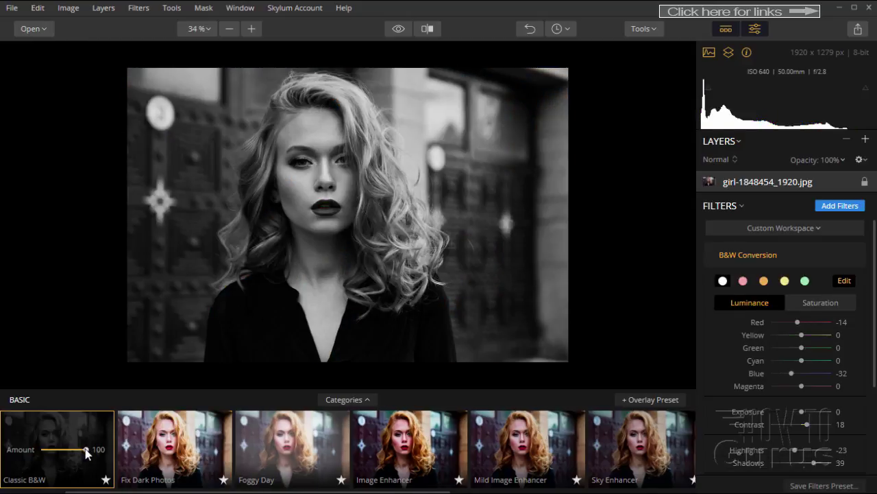
mouse_move(86, 449)
left_mouse_down()
mouse_move(69, 449)
mouse_move(77, 449)
left_mouse_up()
left_click(366, 401)
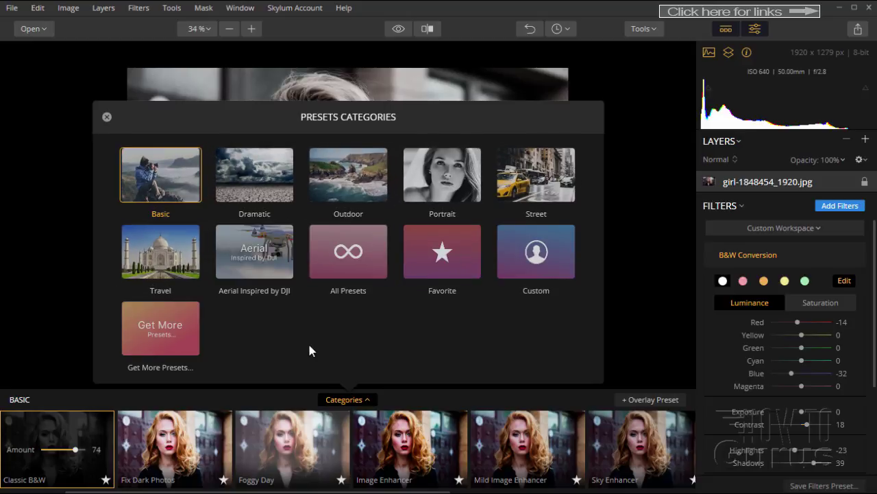
left_click(364, 401)
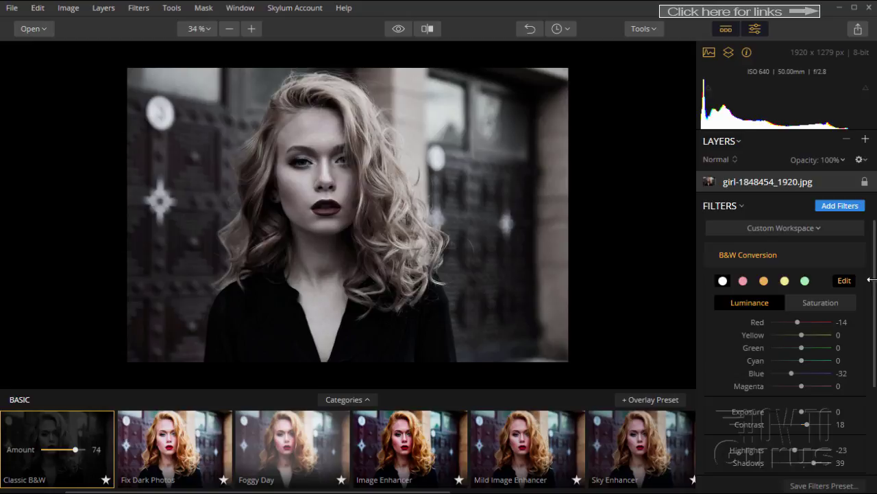
scroll(754, 214, "down", 1)
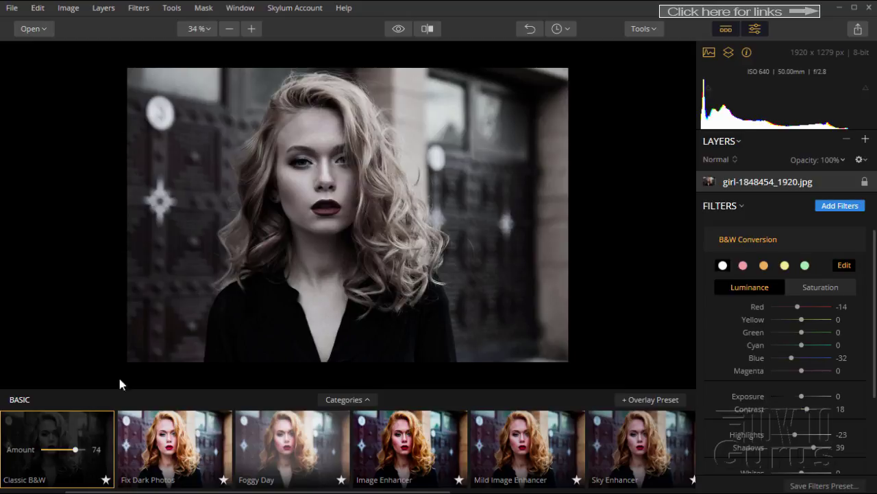
scroll(716, 333, "down", 5)
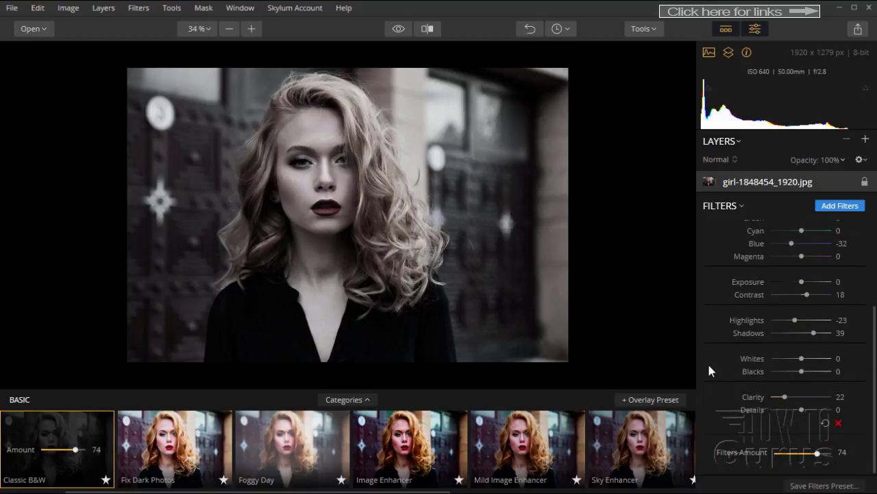
scroll(710, 370, "up", 4)
scroll(707, 361, "up", 1)
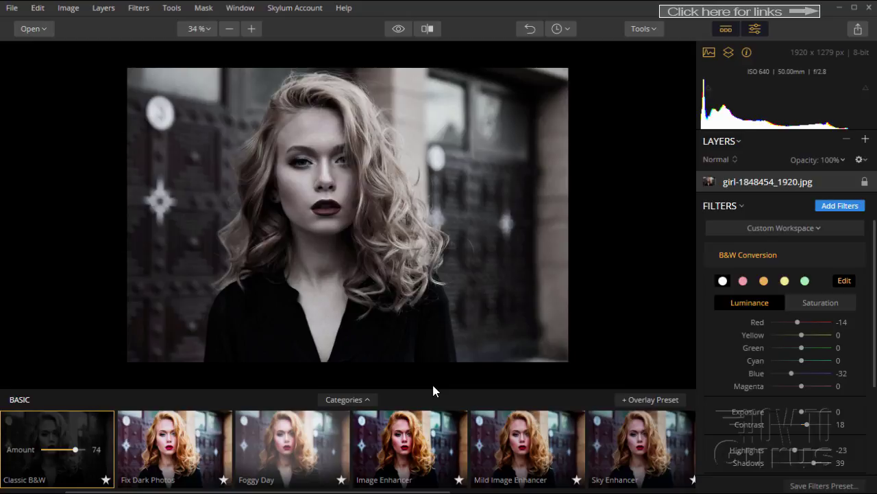
Install the Luminar plugin for Adobe Photoshop Lightroom via File > Install Plugins
left_click(14, 11)
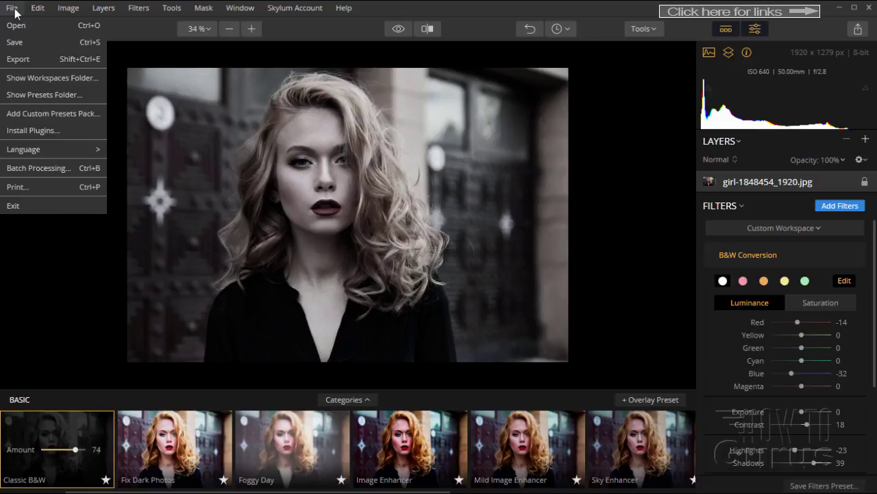
left_click(31, 129)
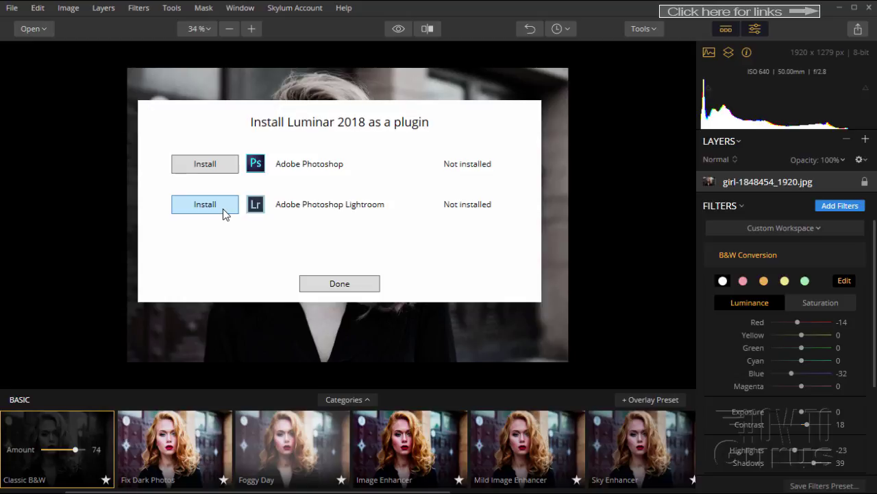
left_click(212, 205)
left_click(346, 284)
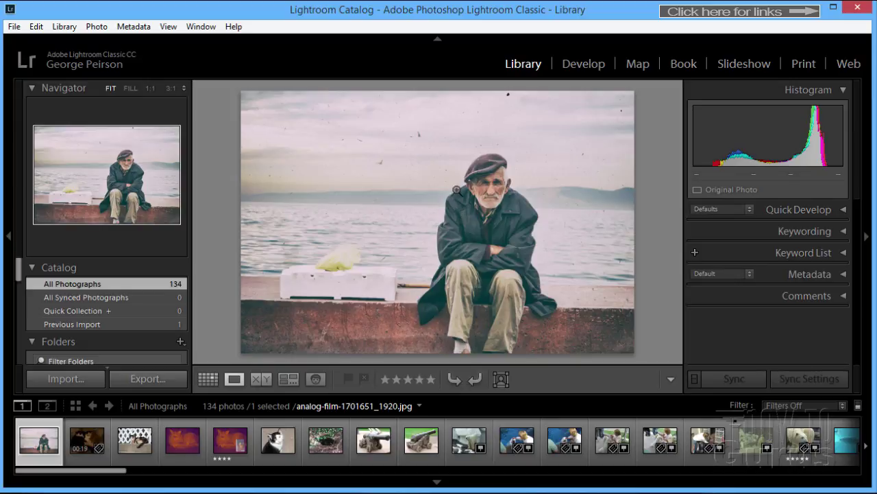
left_click(208, 380)
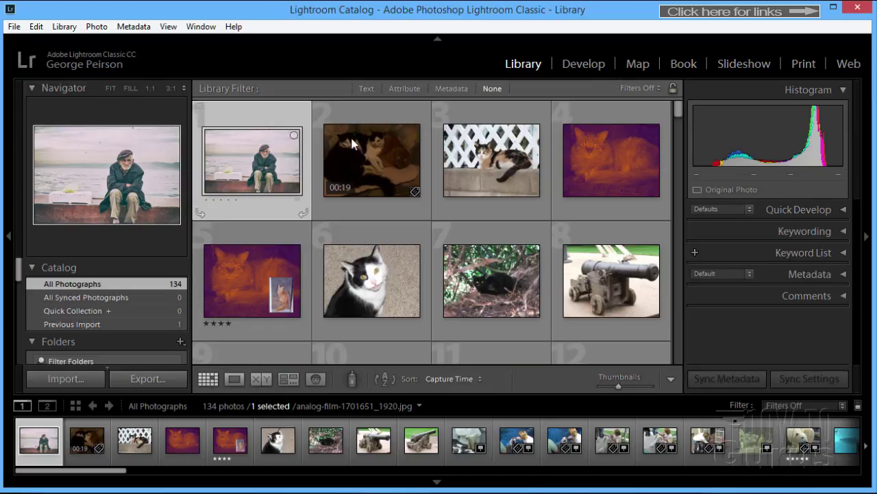
double_click(247, 160)
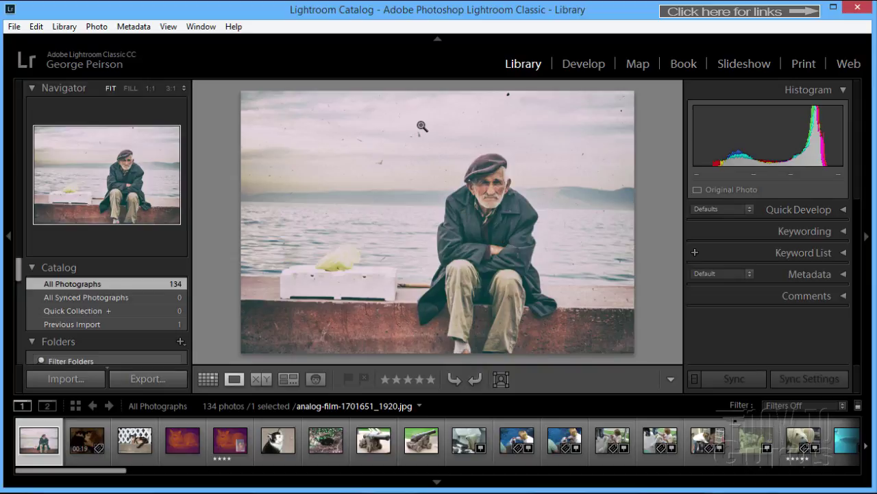
left_click(580, 67)
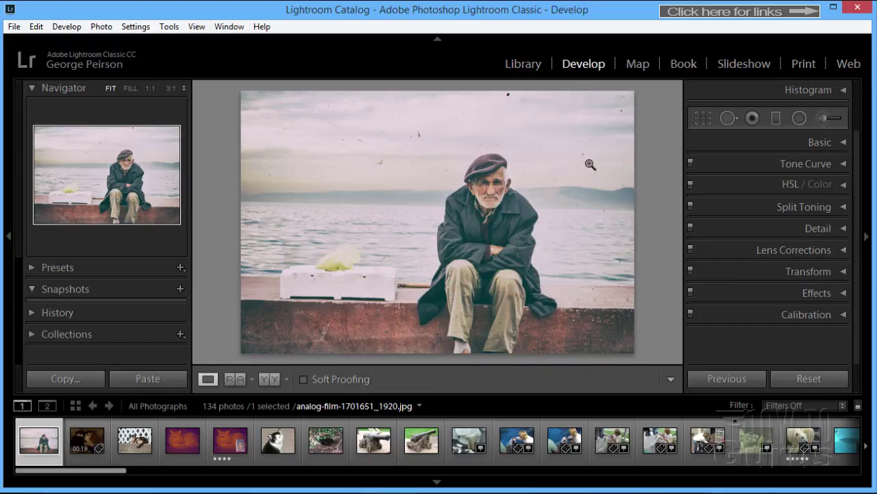
left_click(31, 270)
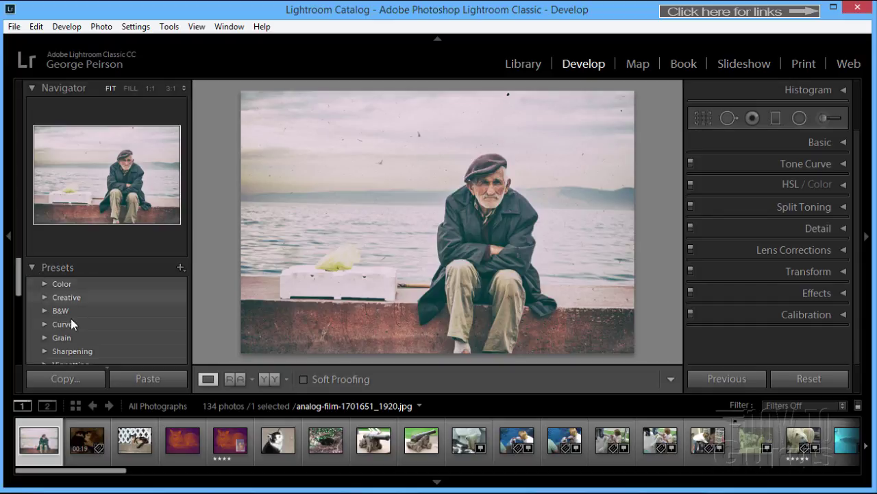
scroll(75, 294, "down", 5)
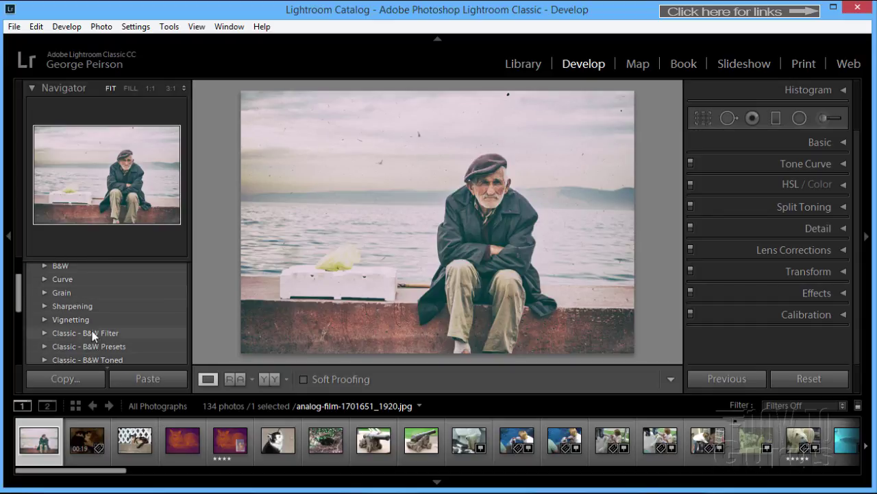
scroll(78, 289, "up", 3)
scroll(67, 305, "down", 1)
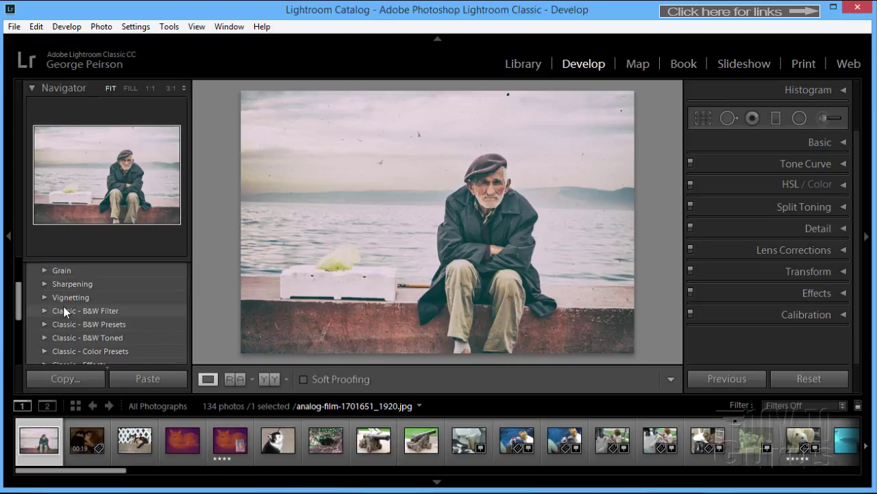
left_click(48, 296)
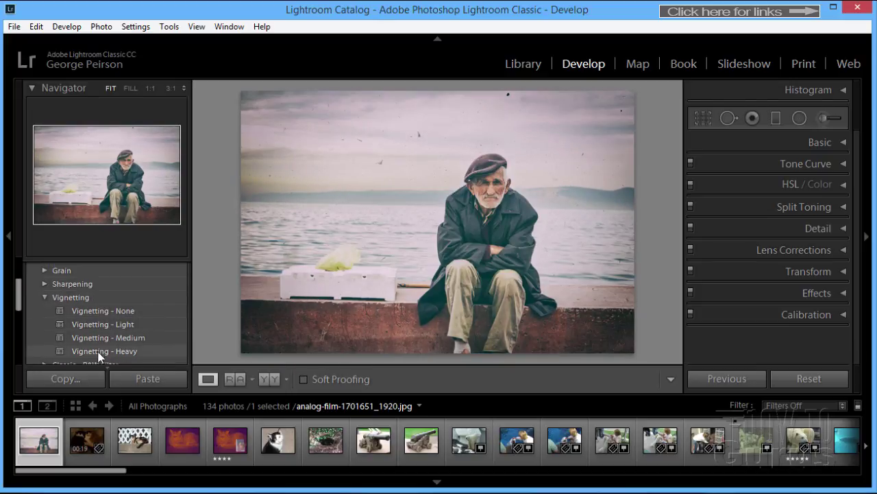
scroll(81, 311, "down", 1)
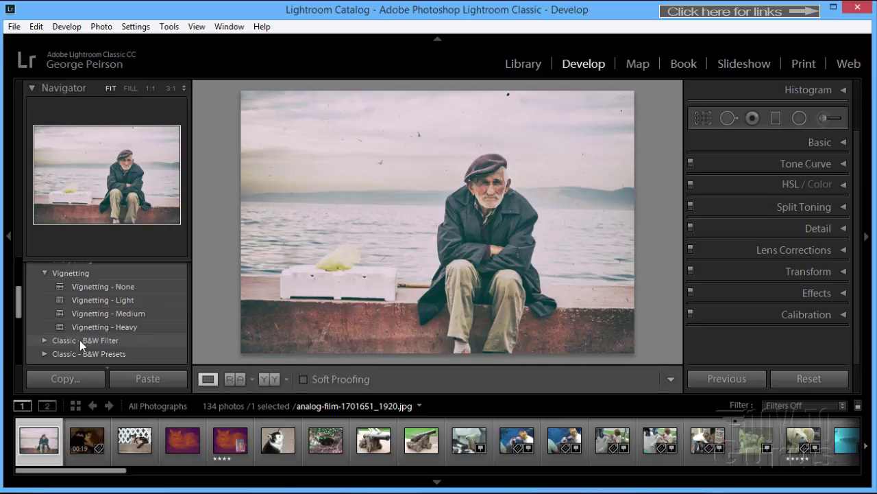
scroll(71, 317, "down", 1)
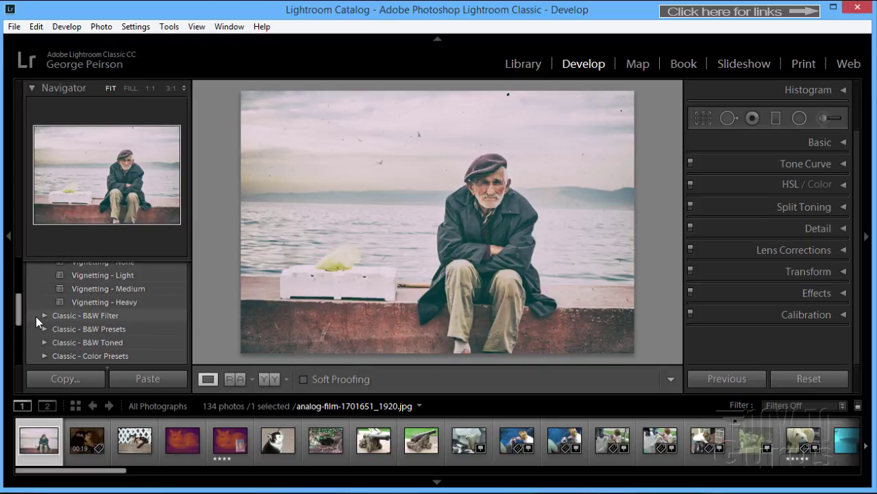
left_click(42, 315)
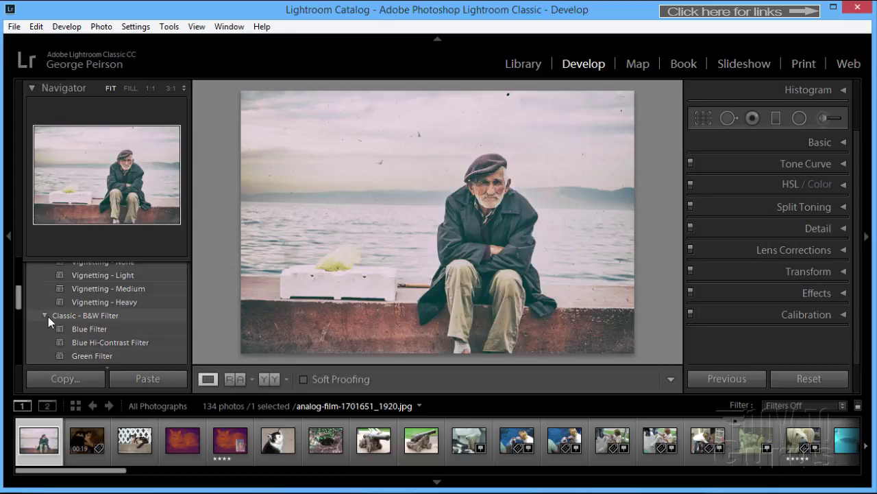
left_click(50, 316)
scroll(69, 305, "up", 1)
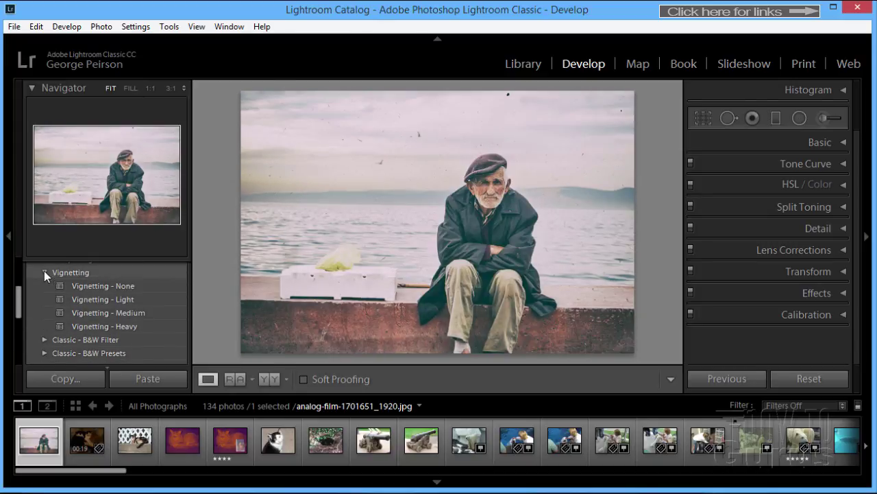
left_click(44, 272)
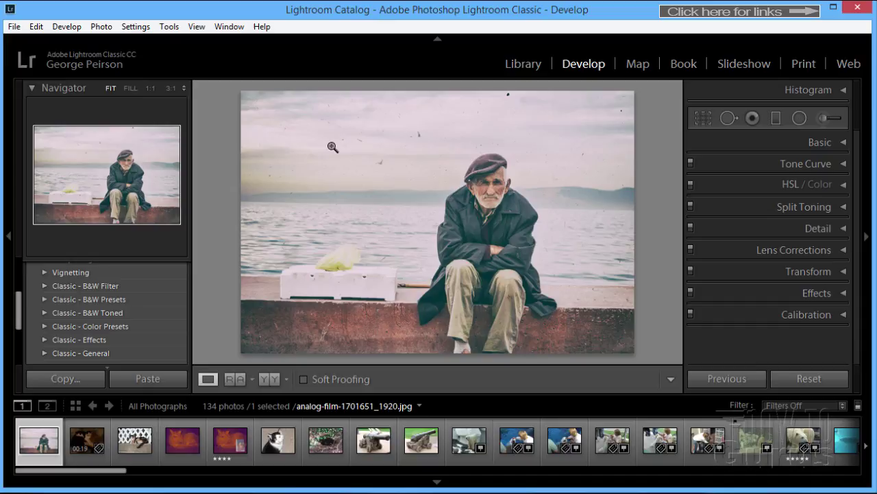
Transfer analog-film-1701651_1920.jpg to Luminar 2018 through File > Plug-in Extras
left_click(14, 27)
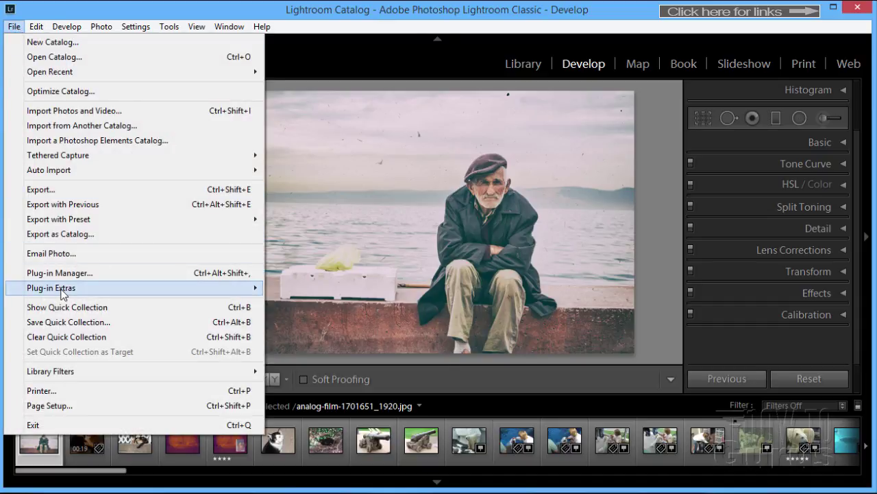
mouse_move(63, 291)
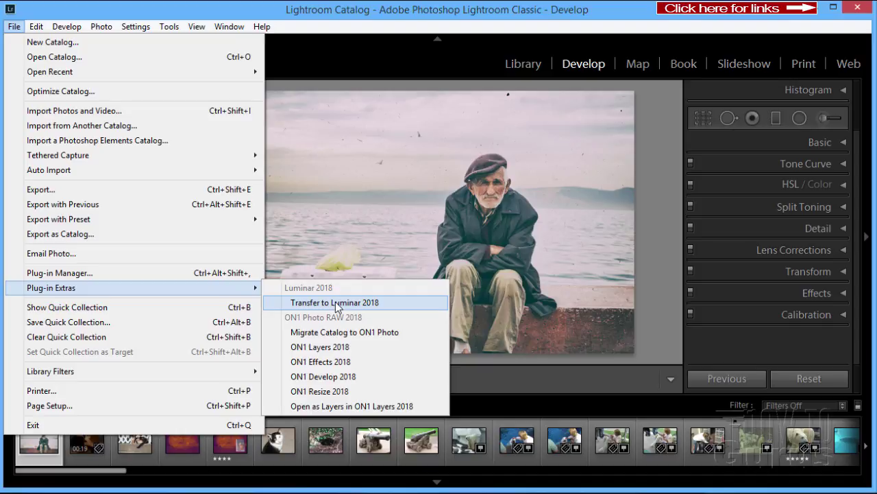
left_click(325, 303)
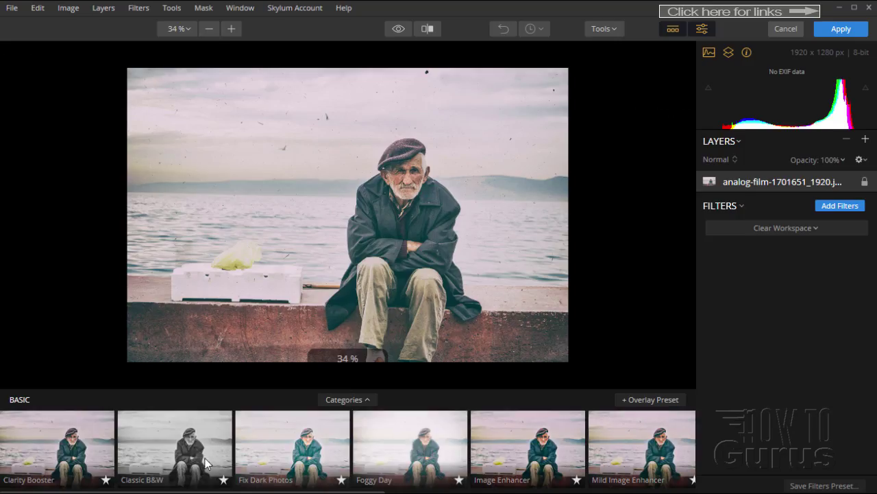
Apply Image Enhancer, then switch to the Dramatic category's Dramatic Grungy preset
left_click(513, 461)
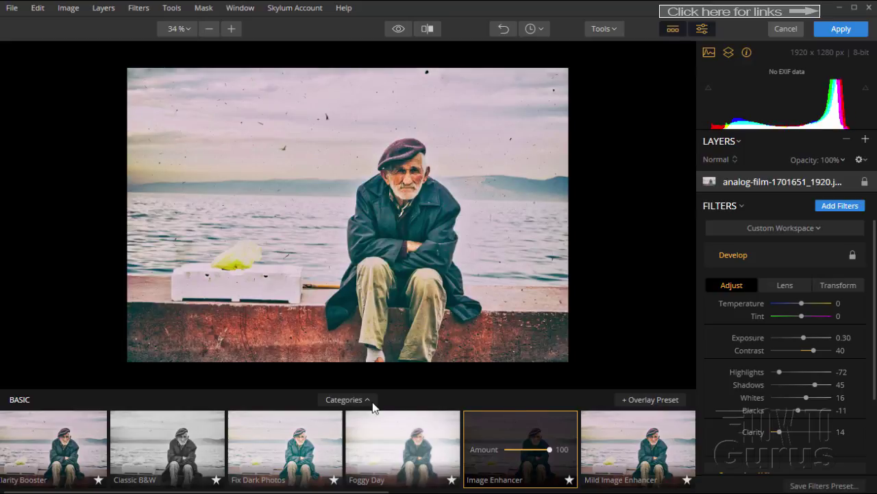
left_click(367, 401)
left_click(257, 178)
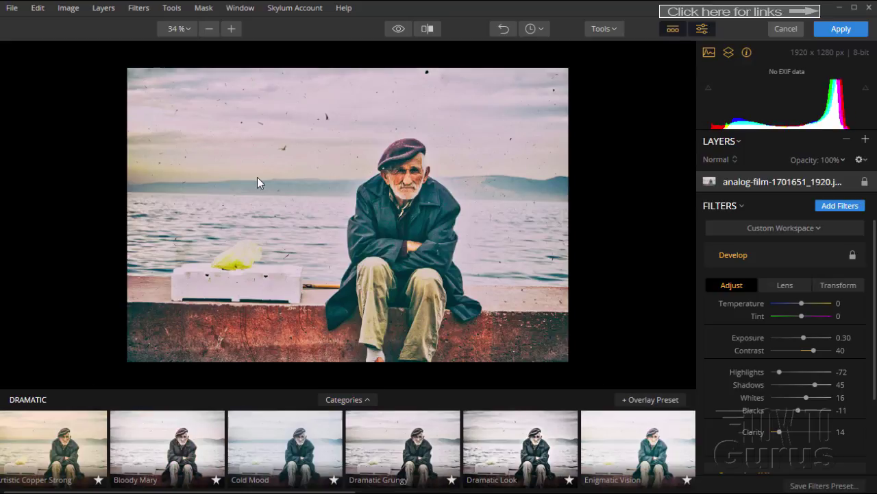
left_click(402, 447)
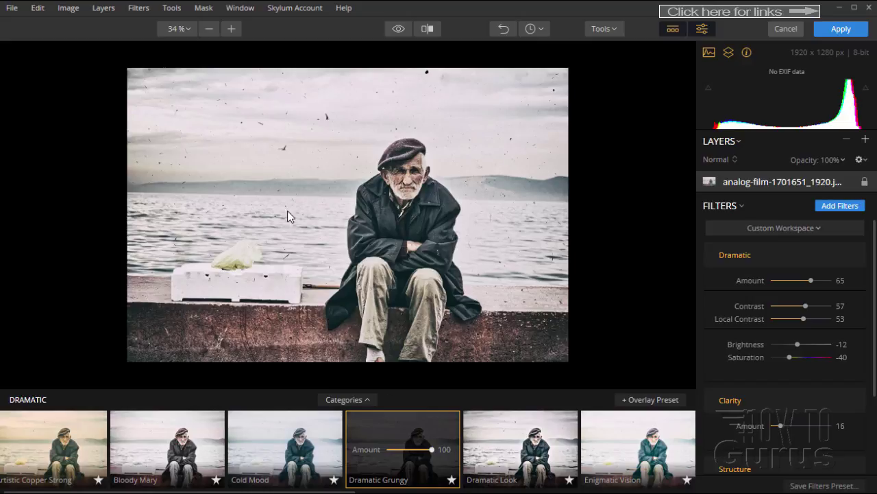
Close Luminar 2018 without saving the edits, choosing Don't Save
left_click(15, 9)
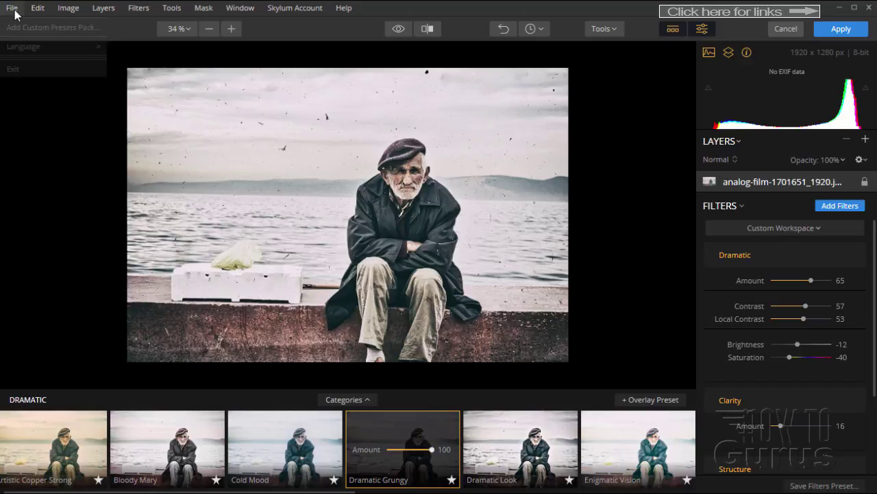
left_click(16, 70)
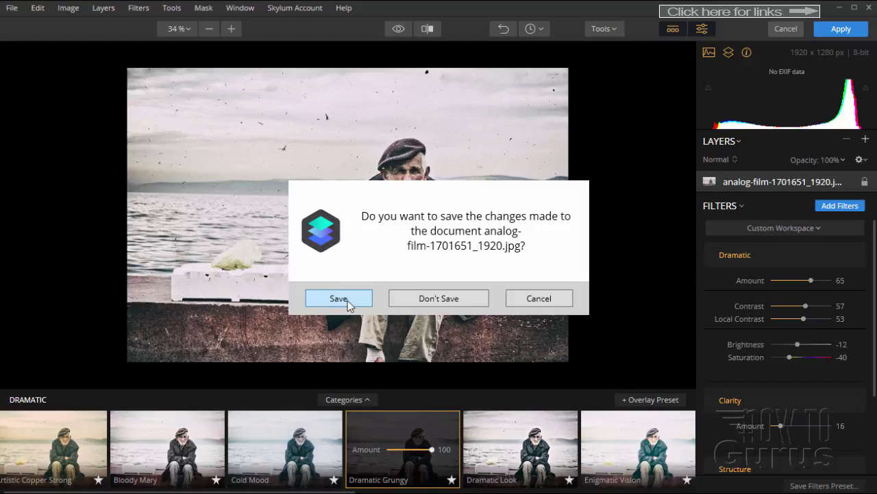
left_click(555, 298)
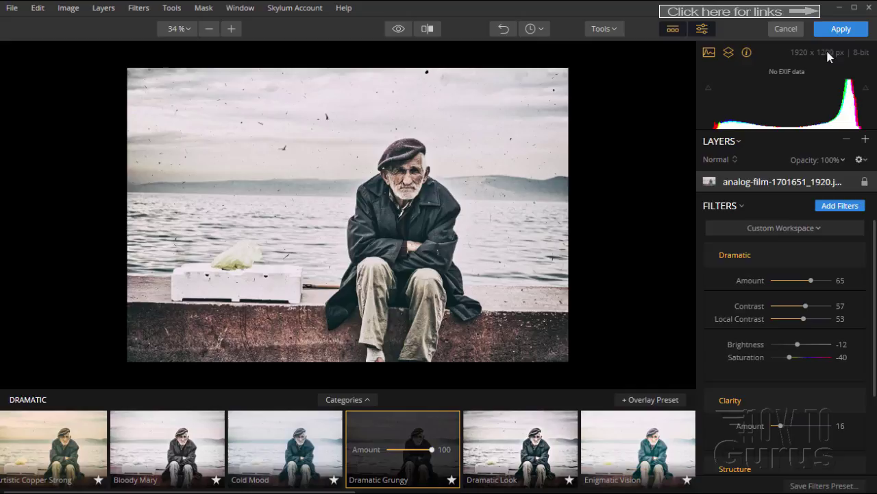
left_click(870, 8)
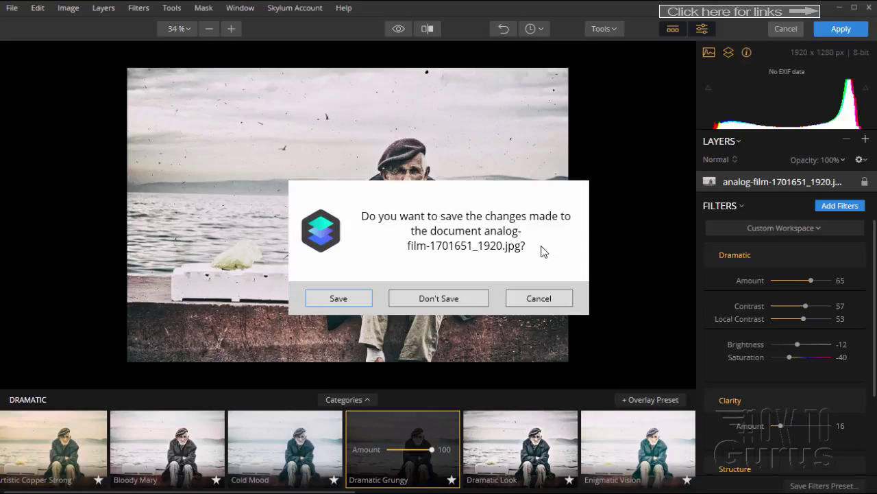
left_click(467, 297)
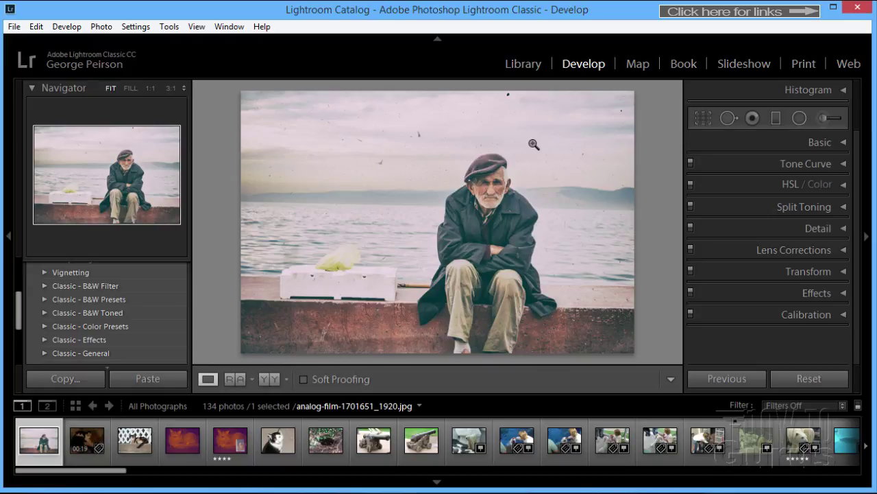
Export the old-man photo with the Luminar 2018 'Edit a Copy with Lightroom Adjustments' preset
left_click(14, 26)
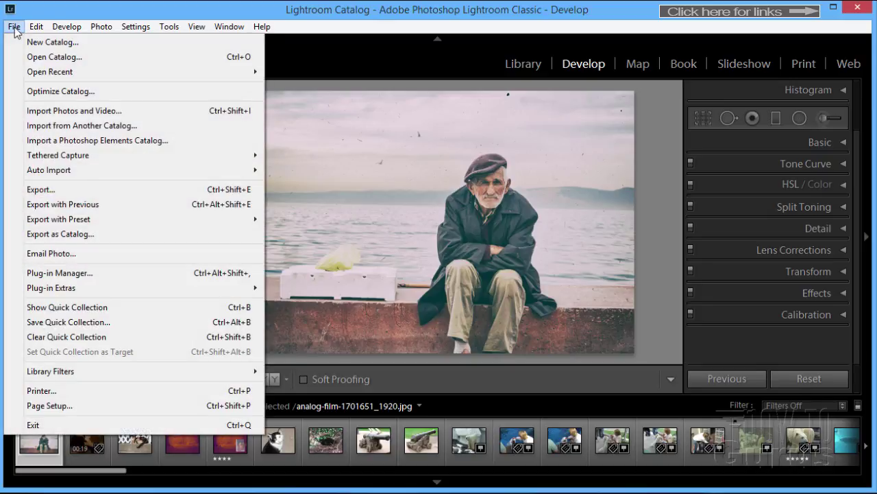
left_click(42, 194)
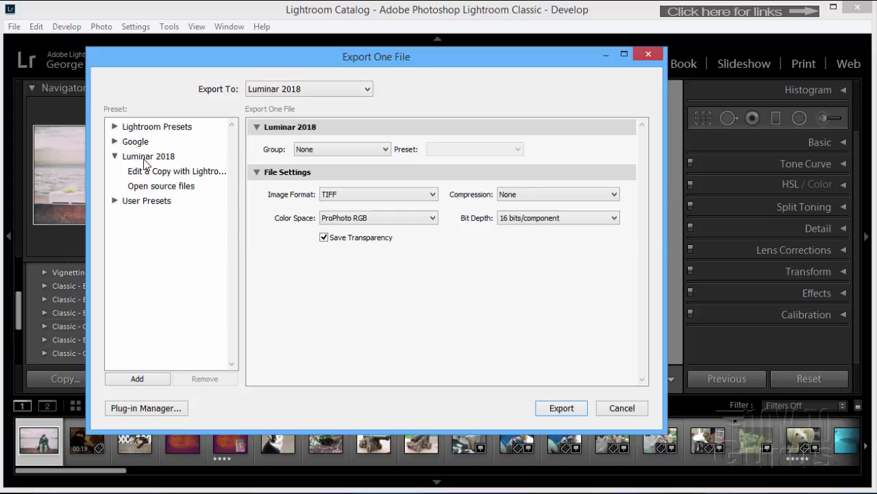
left_click(115, 157)
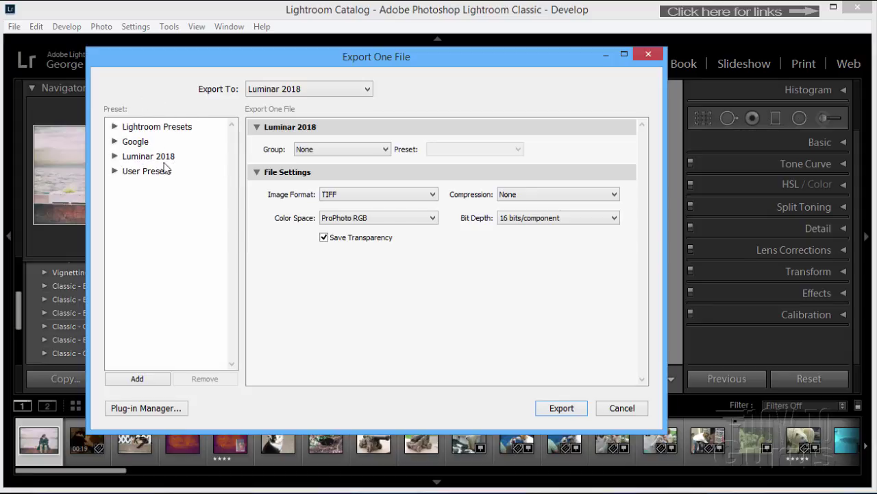
left_click(115, 157)
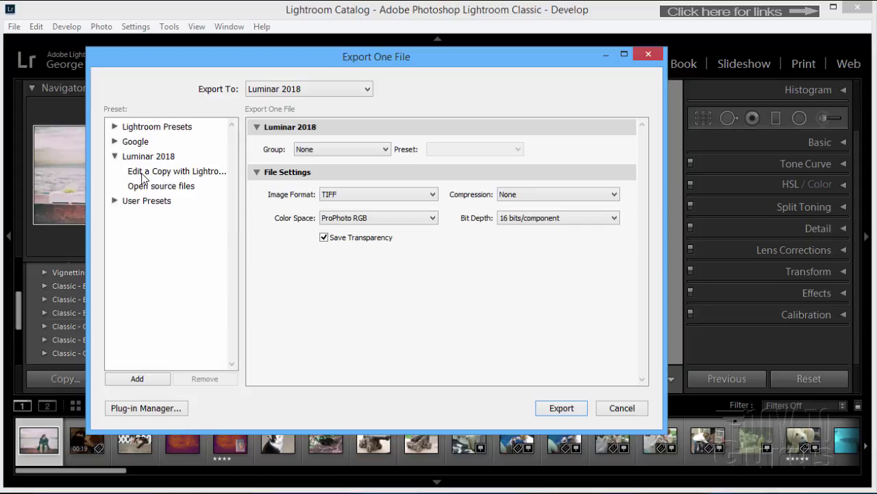
left_click(173, 175)
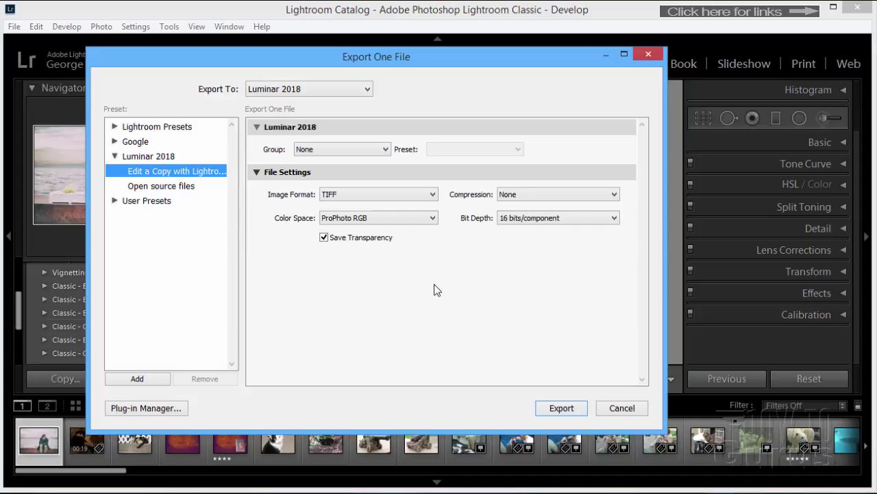
left_click(546, 411)
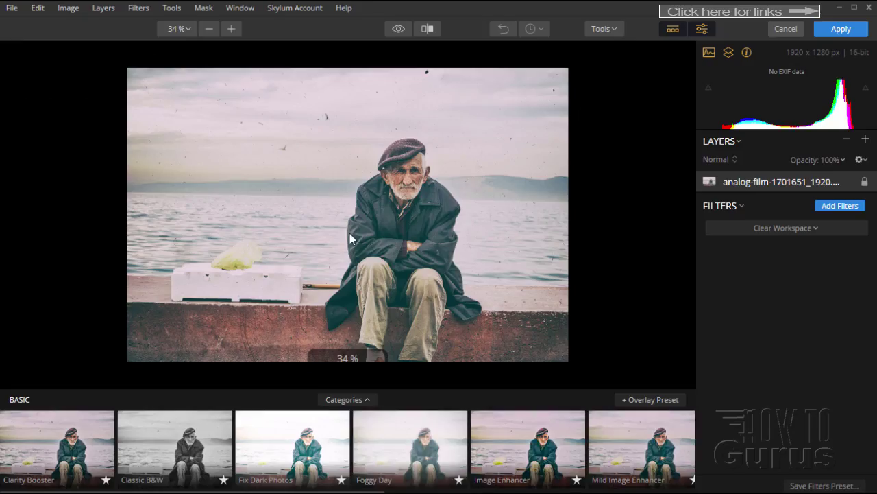
Apply the Dramatic Grungy preset and return the copy to Lightroom as a Luminar2018-edit TIFF
left_click(367, 400)
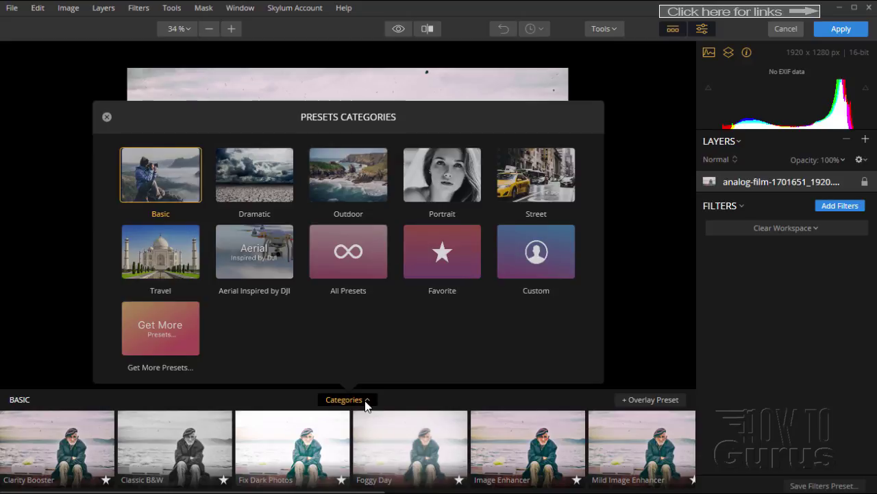
left_click(261, 178)
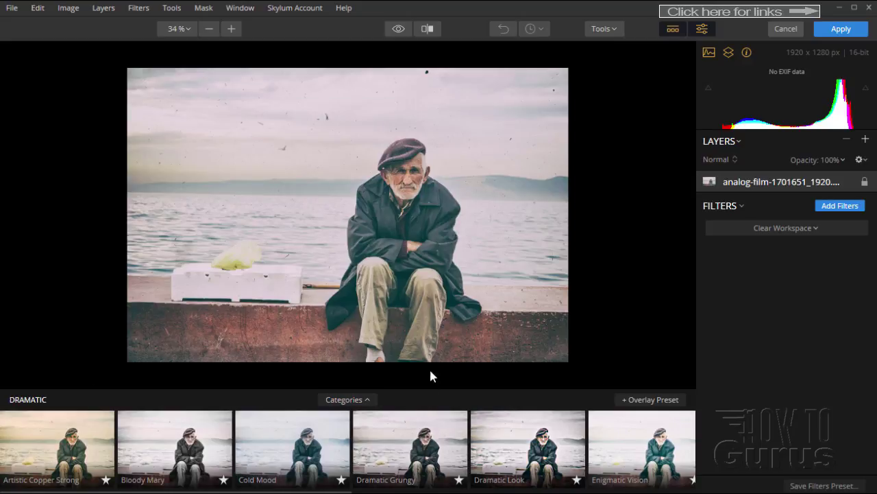
left_click(388, 443)
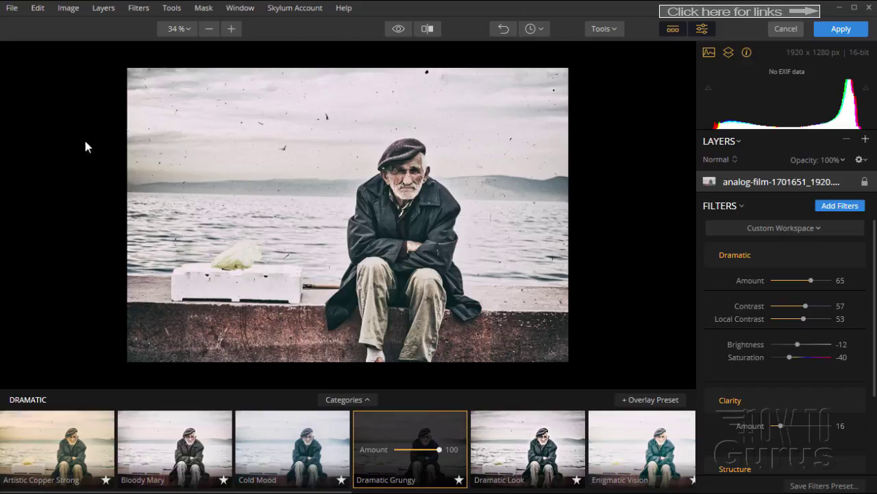
left_click(845, 31)
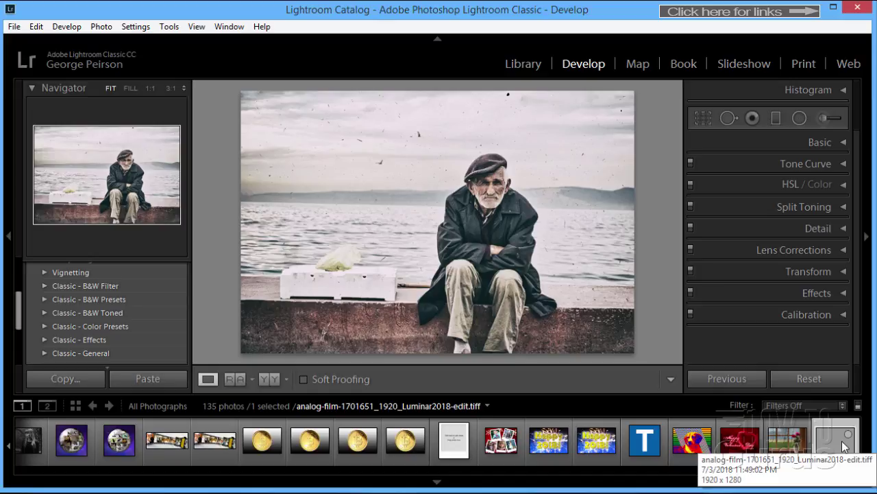
left_click_drag(786, 472, 51, 472)
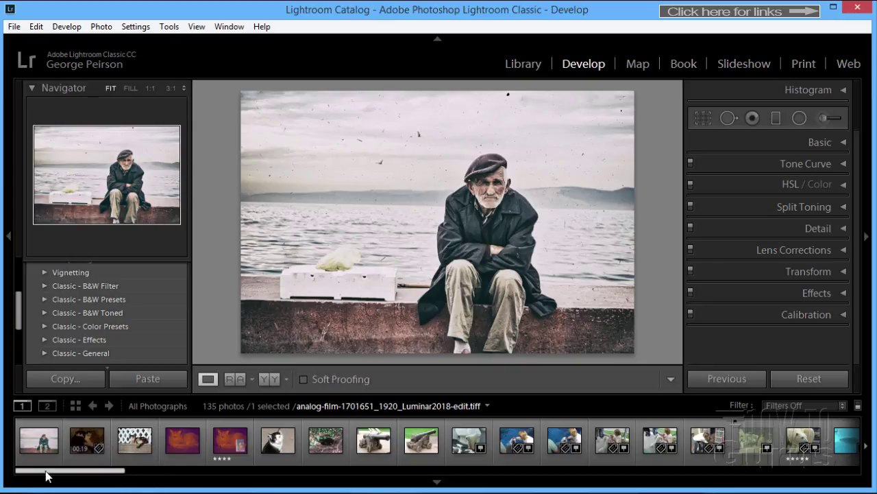
left_click_drag(44, 473, 869, 480)
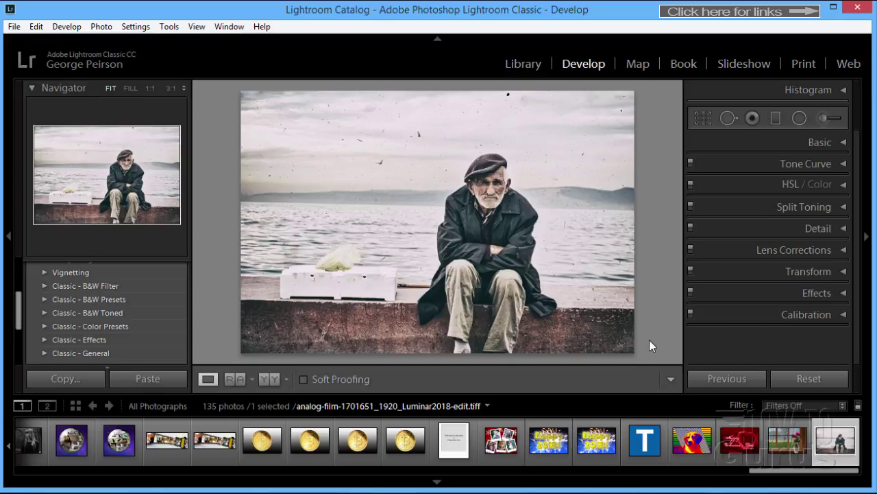
left_click_drag(754, 473, 32, 484)
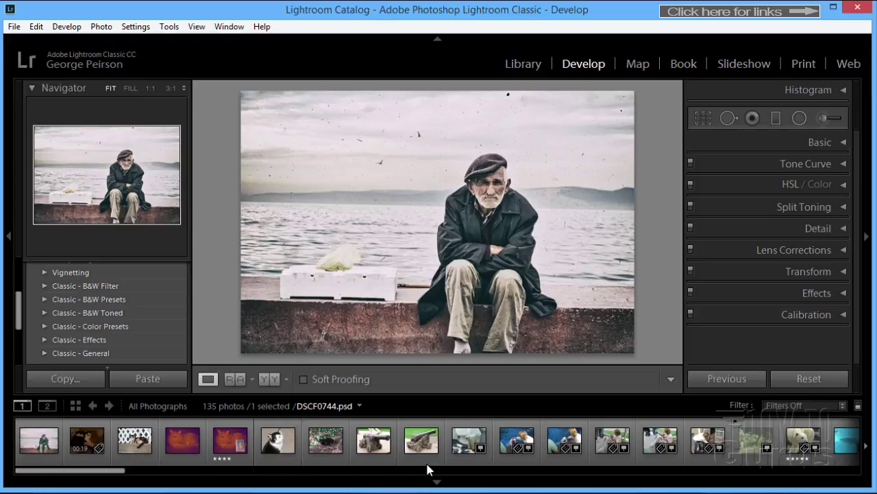
Select the cat photo and open Export with the Luminar preset group left at None
left_click(277, 439)
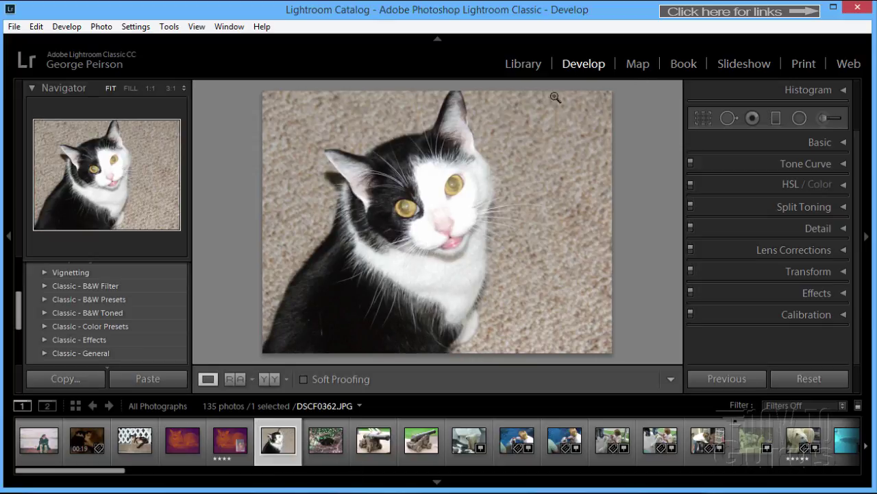
left_click(14, 27)
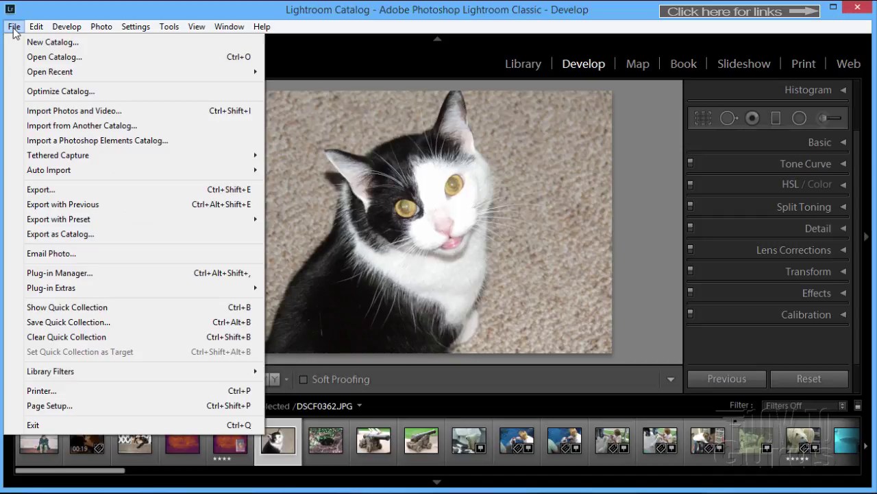
left_click(48, 193)
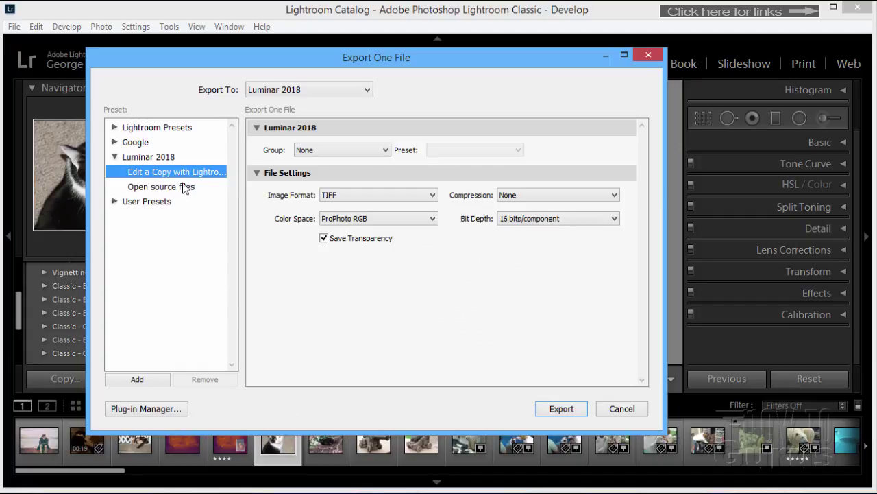
left_click(385, 151)
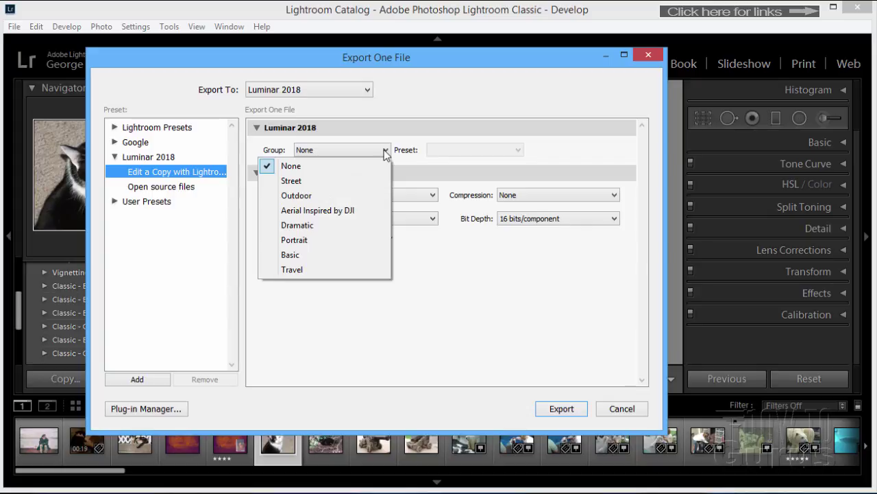
left_click(388, 148)
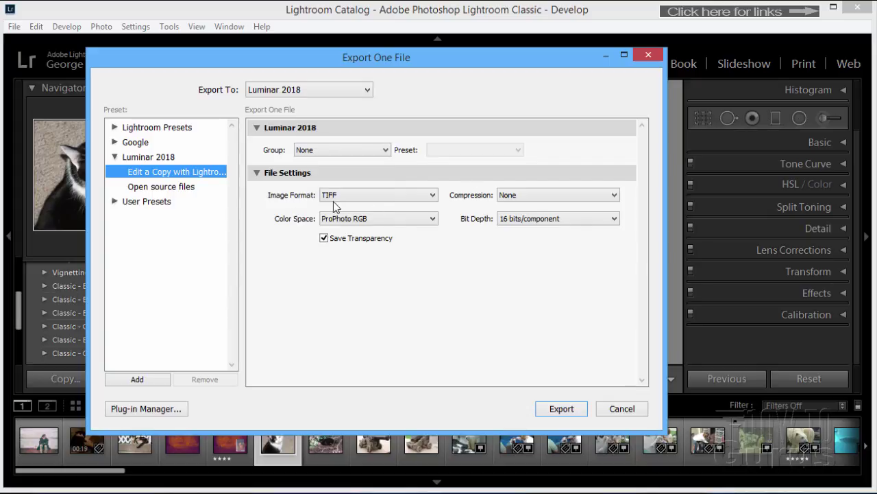
Keep TIFF, no compression and ProPhoto RGB, and export the copy to Luminar 2018
left_click(423, 195)
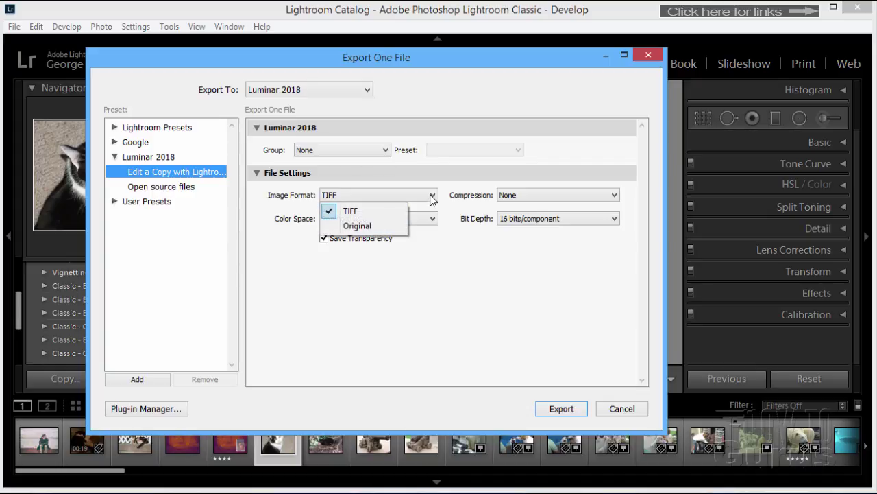
left_click(432, 196)
left_click(594, 198)
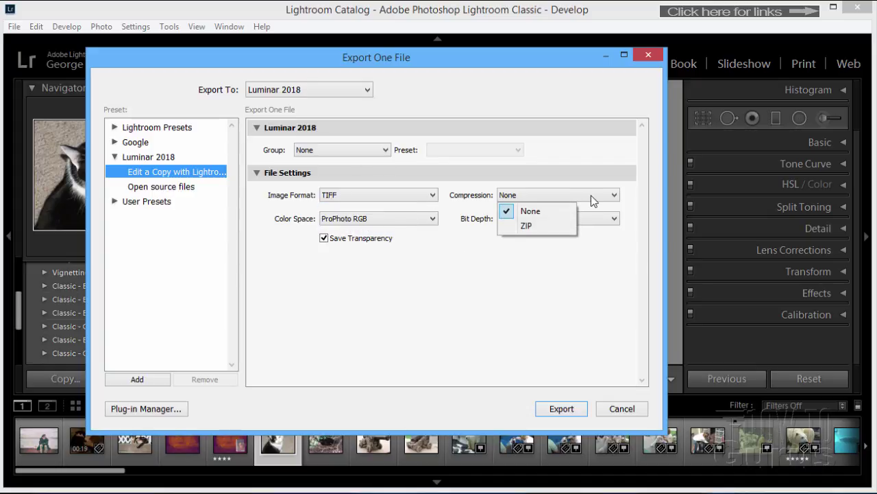
left_click(548, 271)
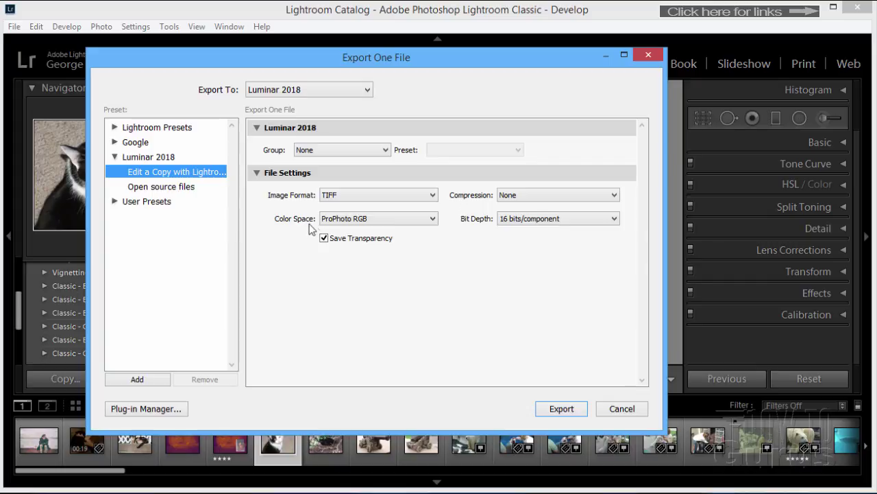
left_click(433, 219)
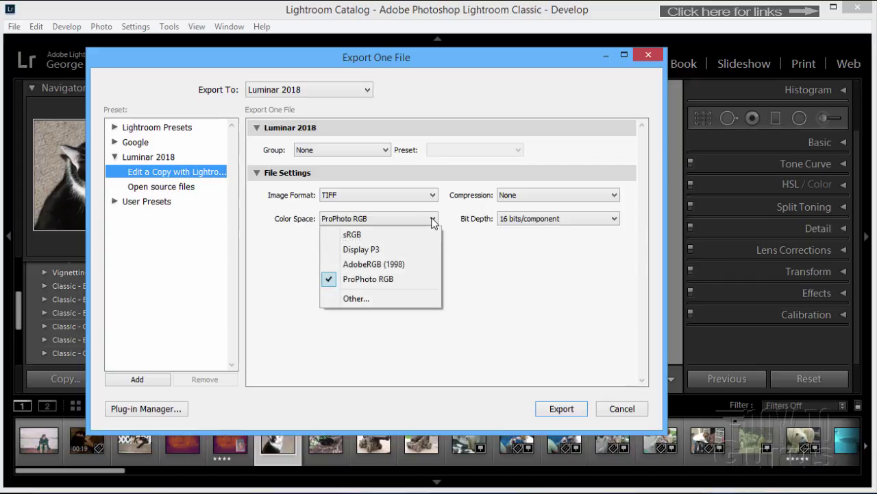
left_click(479, 319)
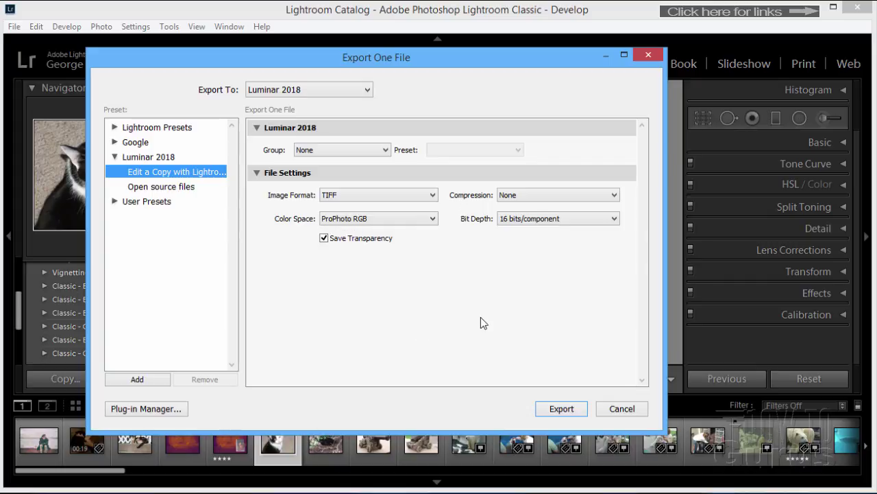
left_click(568, 412)
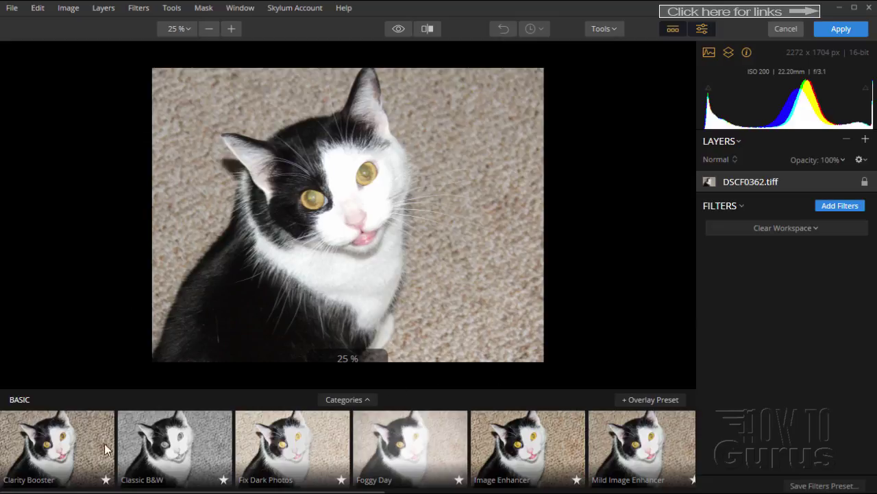
Preview the Clarity Booster, Classic B&W, Fix Dark Photos, Foggy Day, Image Enhancer and Mild Image Enhancer presets
left_click(55, 455)
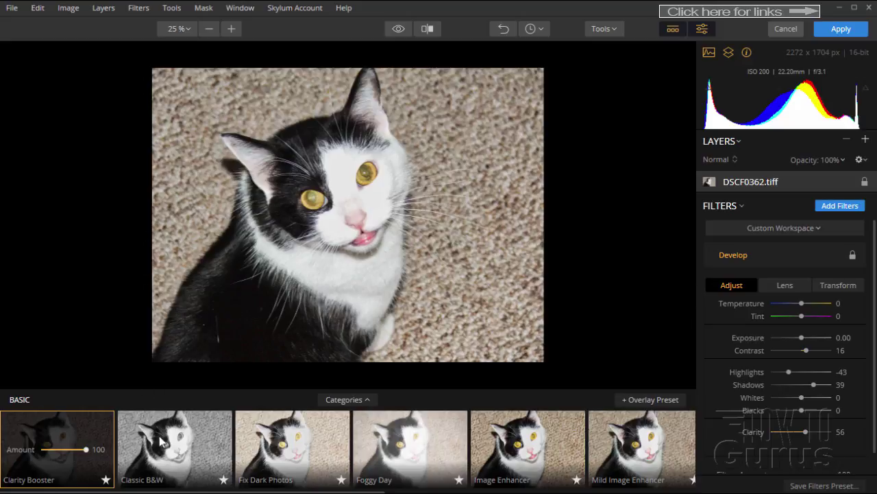
left_click(170, 449)
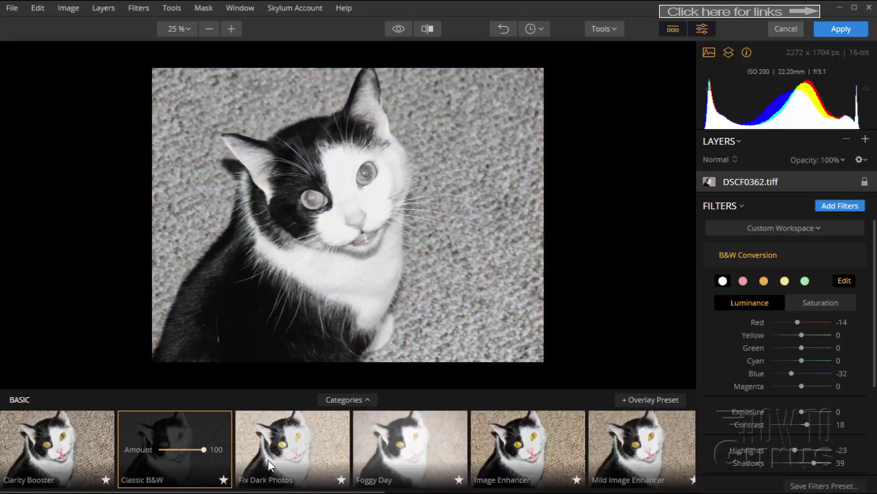
left_click(330, 456)
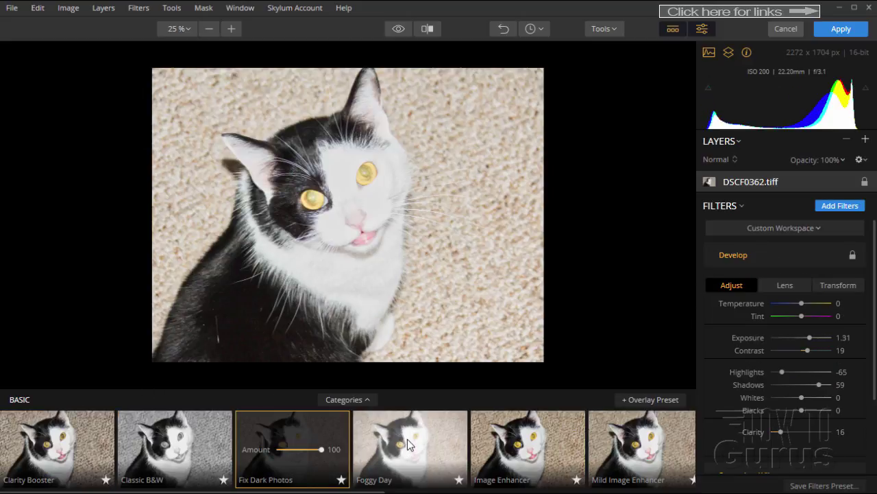
left_click(407, 438)
left_click(512, 447)
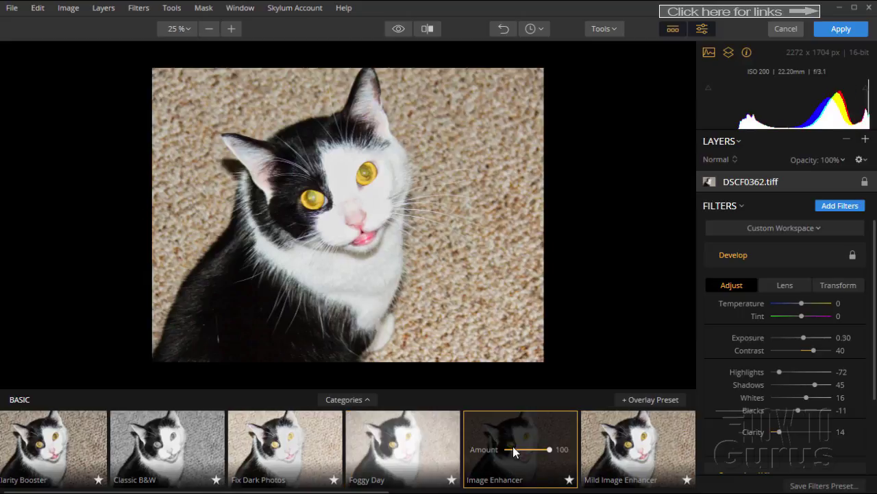
left_click(634, 458)
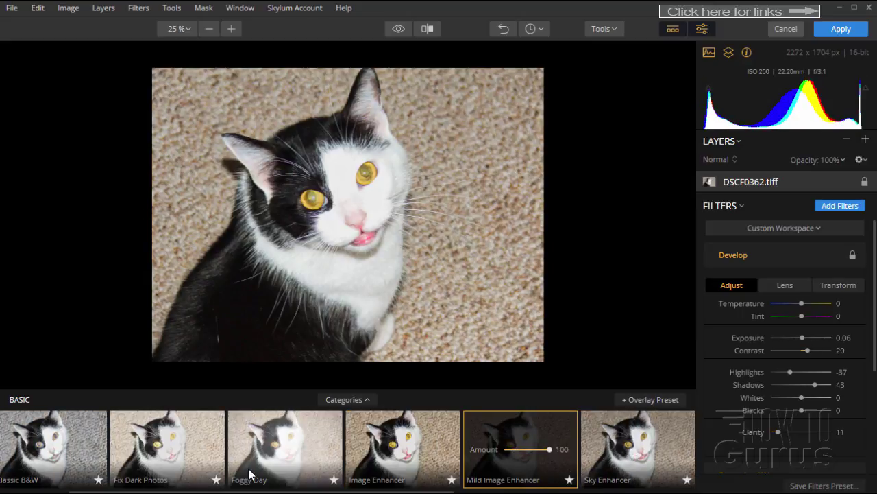
Apply Classic B&W at amount 76 and send the image back to Lightroom
left_click(57, 450)
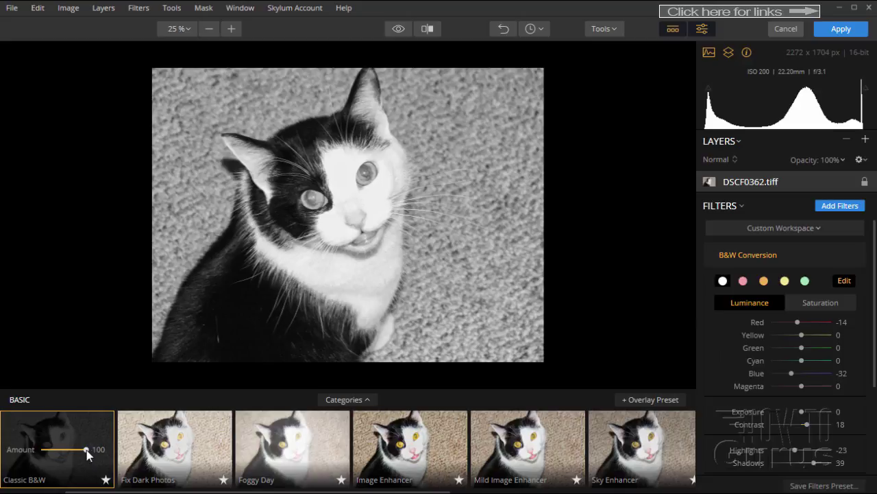
left_click_drag(72, 452, 77, 457)
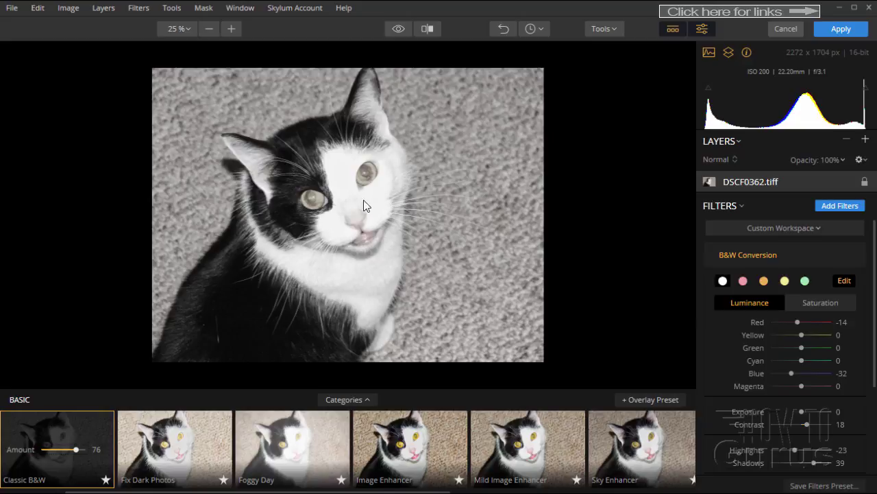
left_click(840, 30)
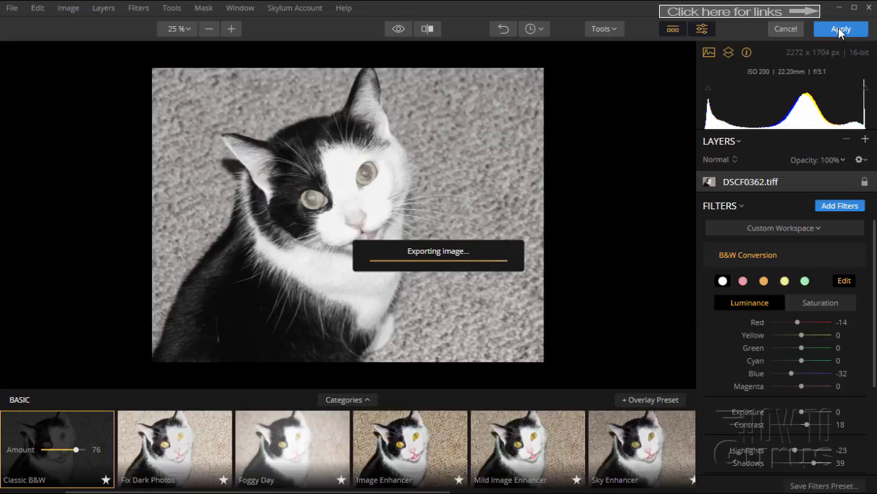